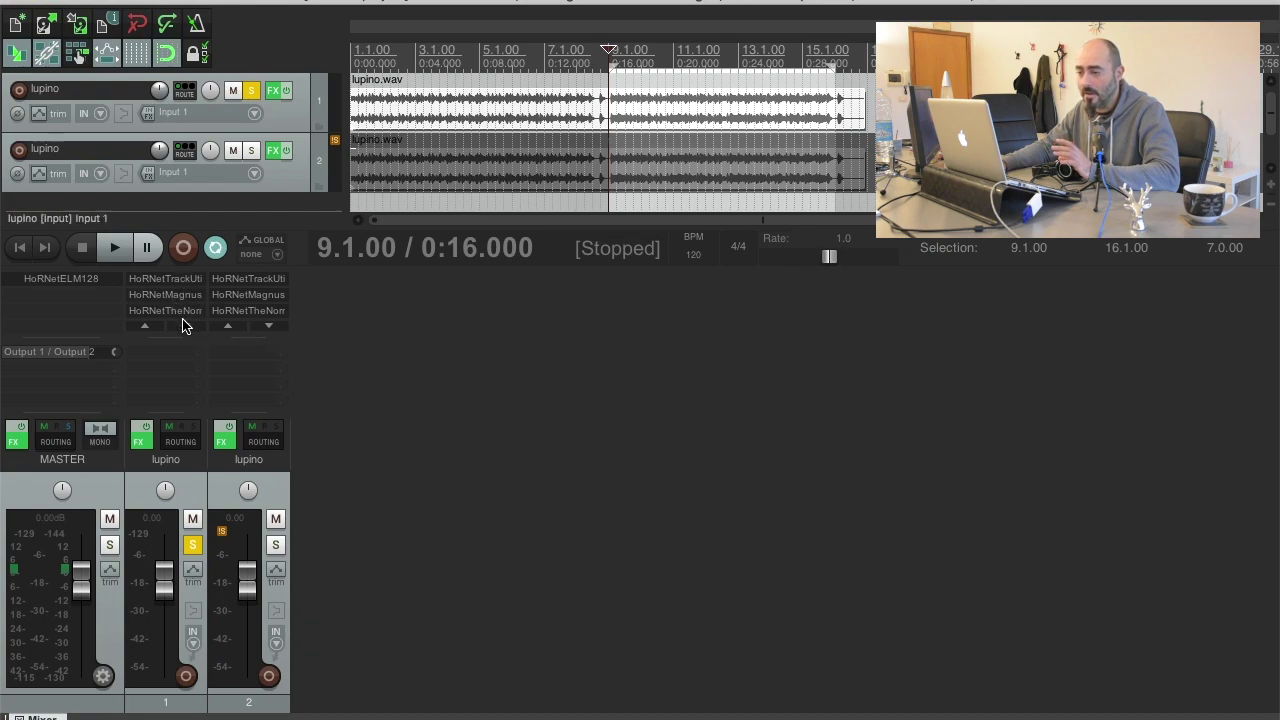
Reset the output loudness readings on track 1's Magnus MK2 limiter, then close its window
key("Delete")
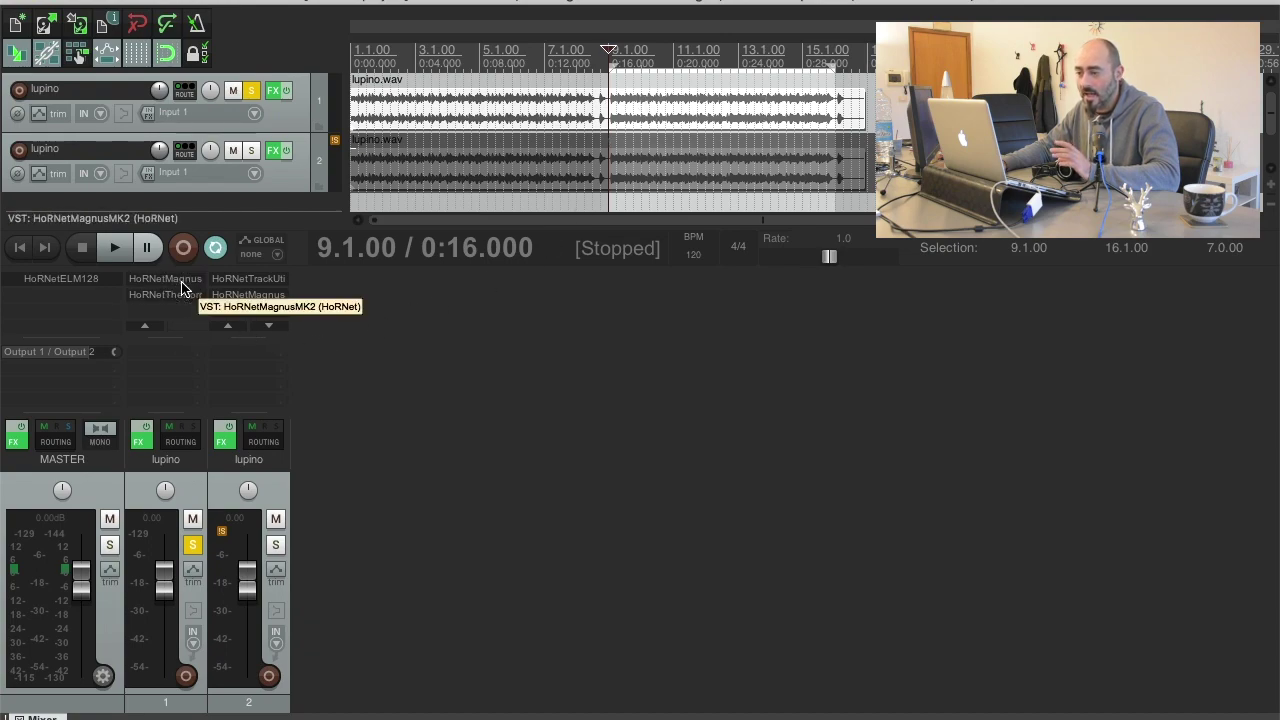
left_click(182, 289)
left_click_drag(265, 28, 518, 128)
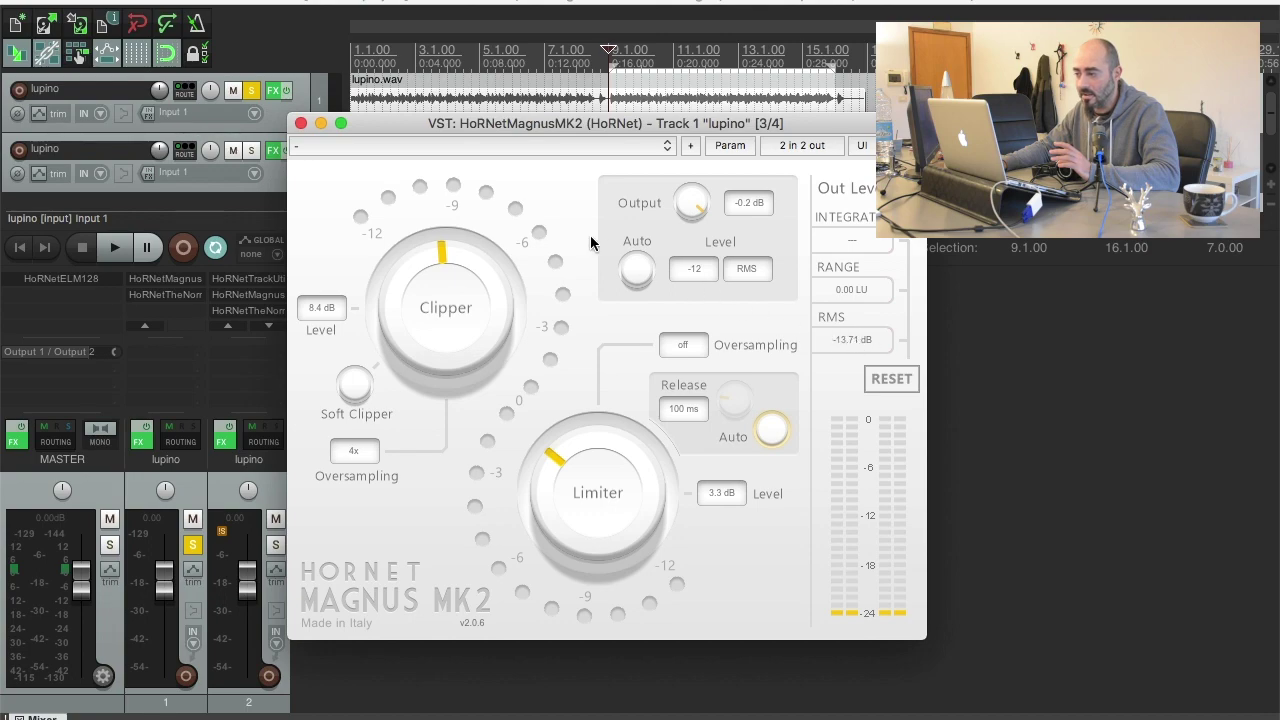
left_click(888, 381)
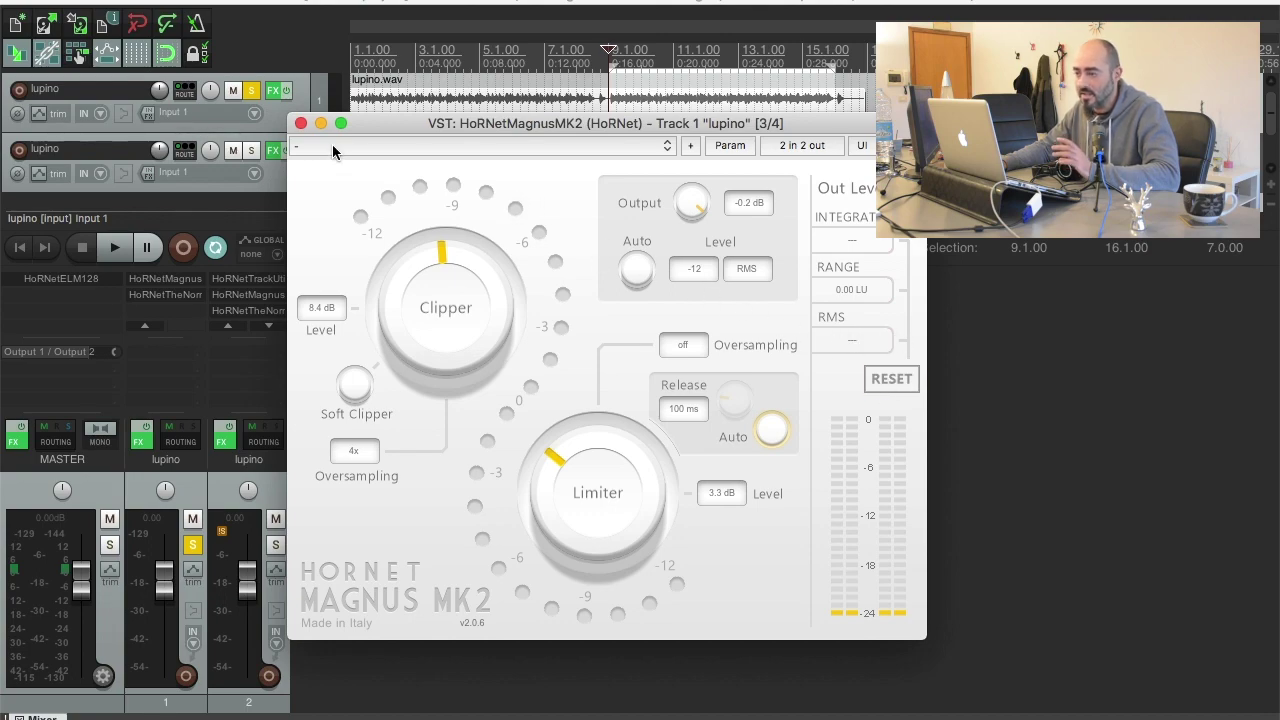
left_click(301, 123)
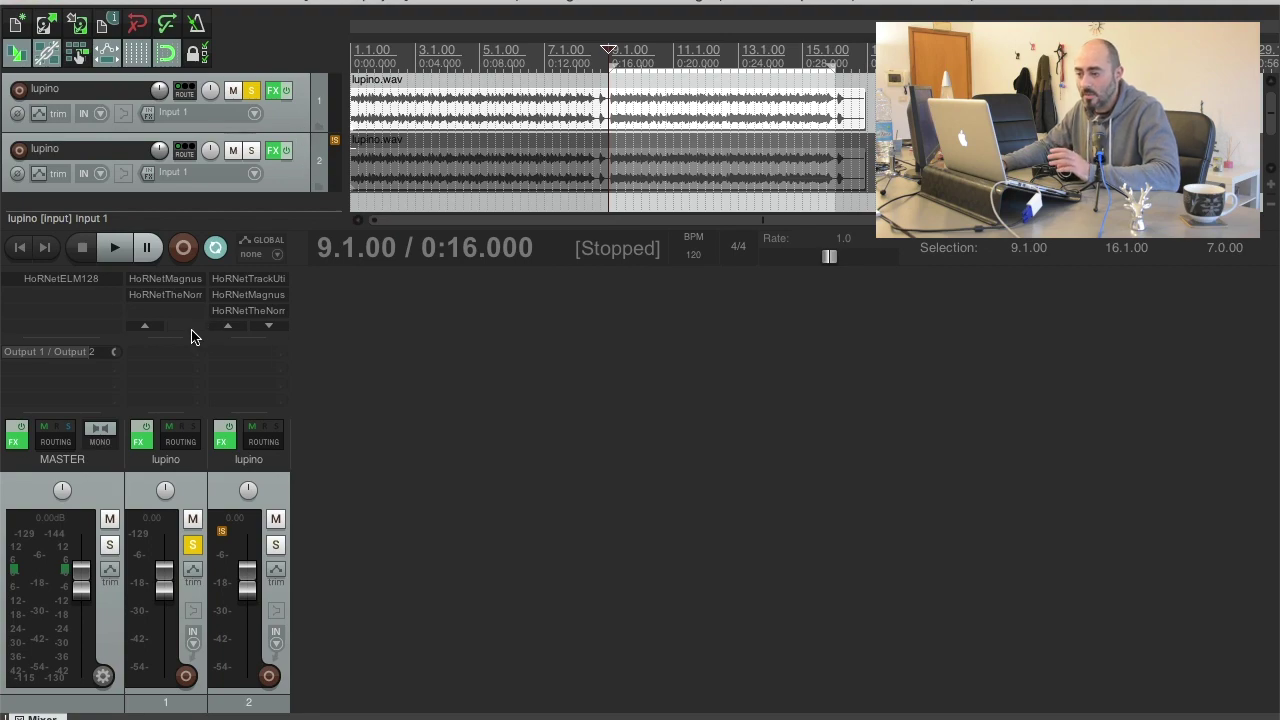
Show track 1's Normalizer (-7.1 LUFS in, -15.0 LUFS target, -7.9 dB gain) beside Magnus MK2
left_click(165, 294)
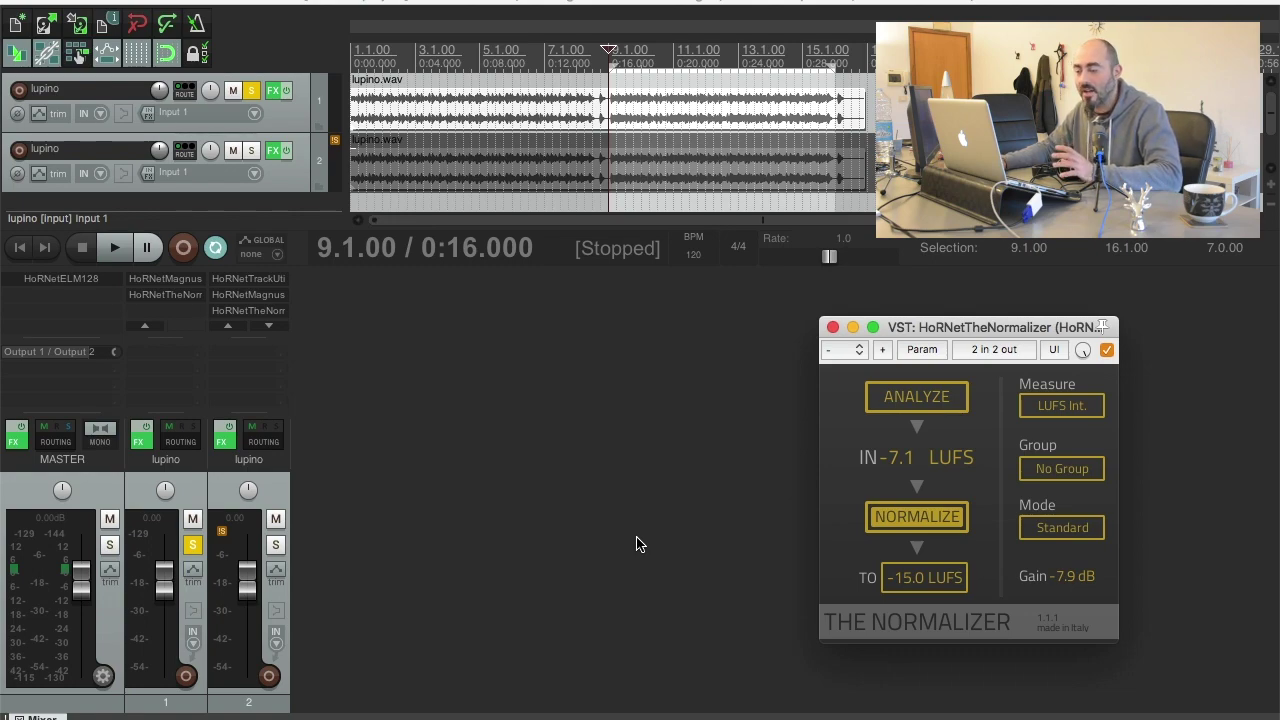
left_click(144, 326)
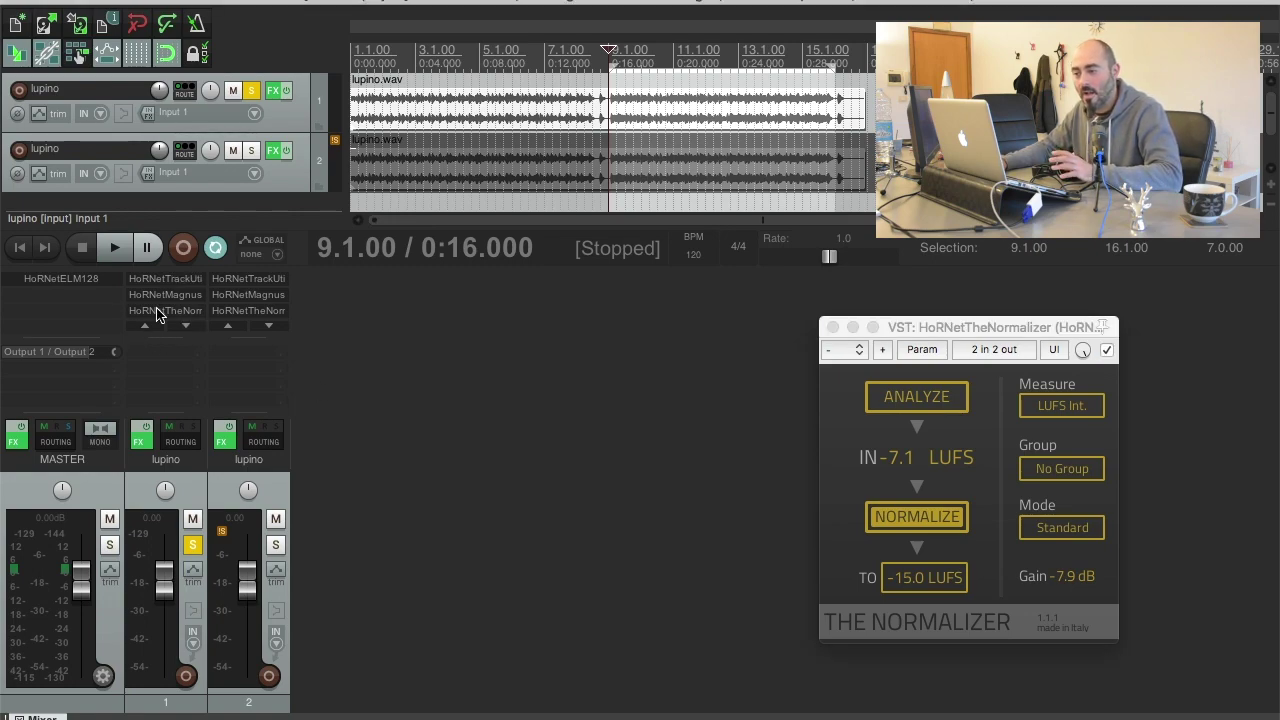
left_click(170, 295)
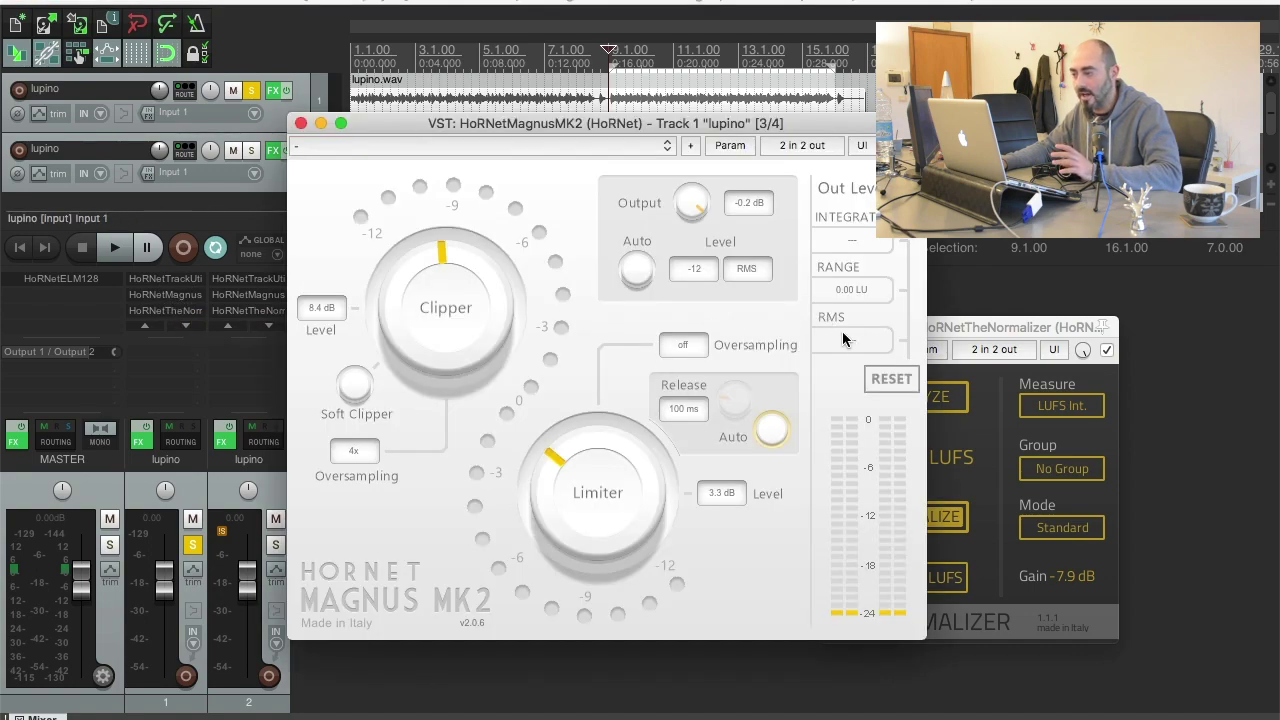
Close Magnus MK2 and play track 1's normalized master, stopping at 0:16
left_click(301, 123)
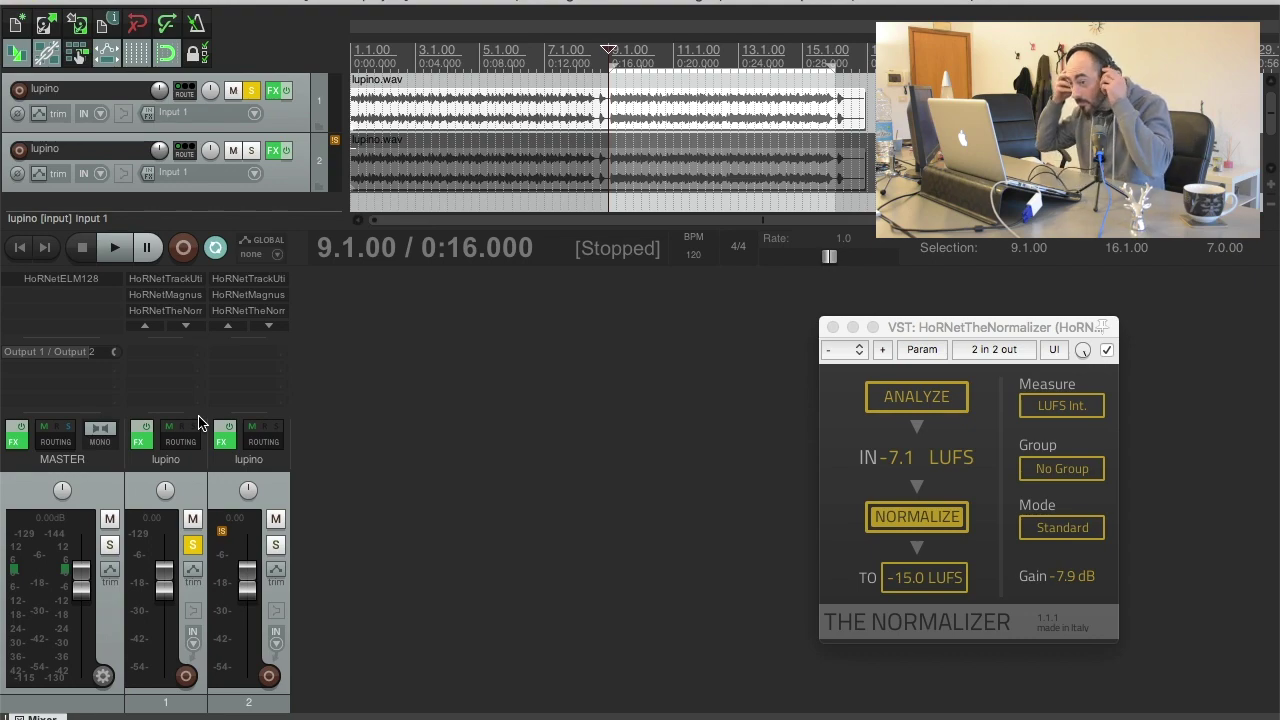
key("space")
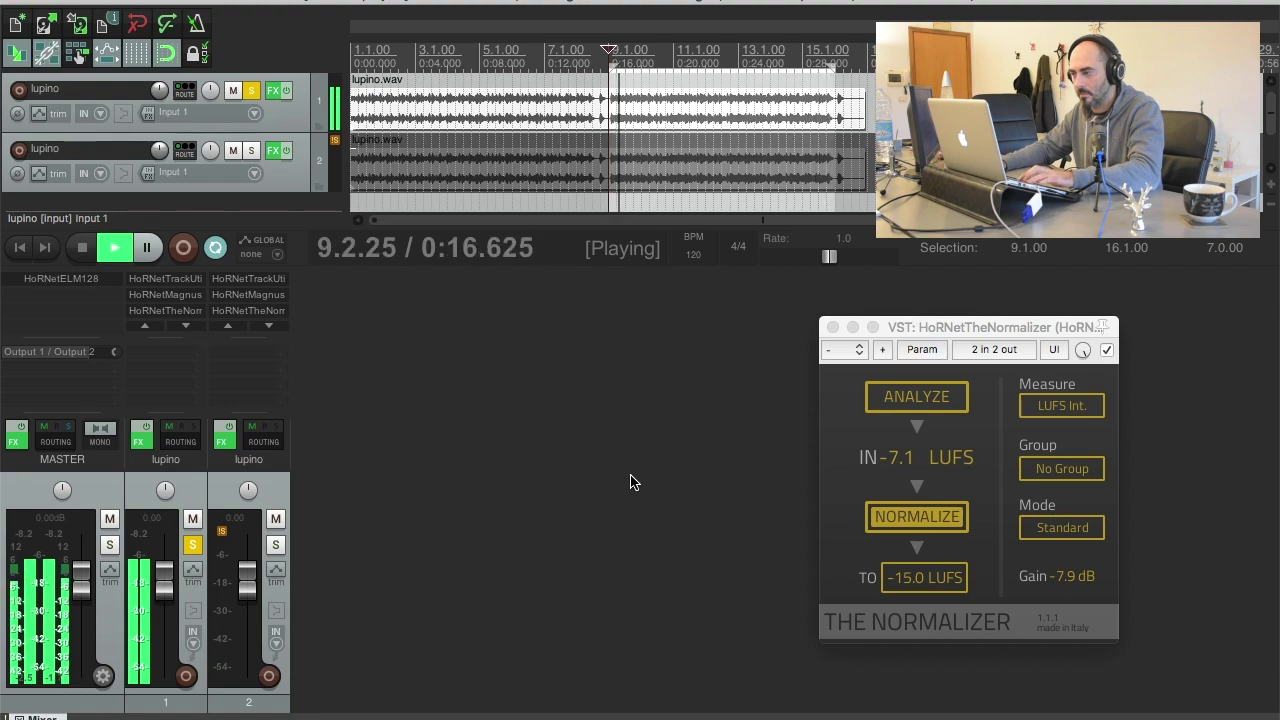
key("space")
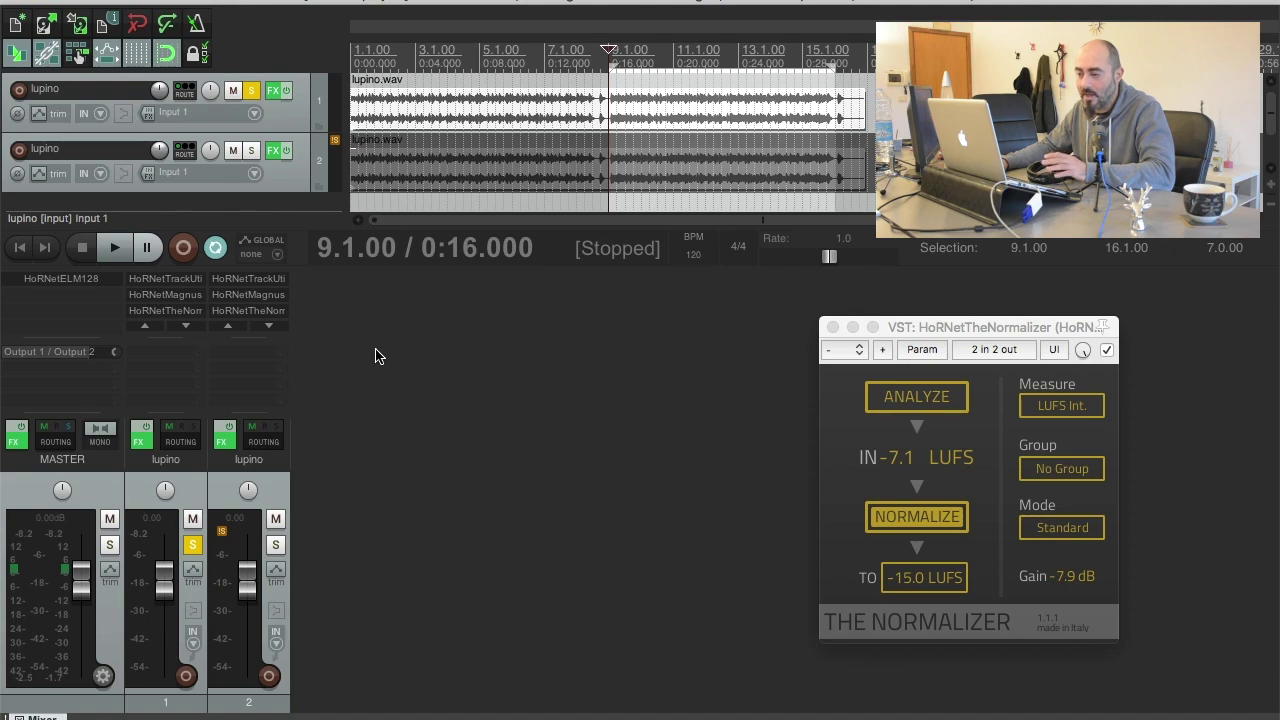
Solo track 2 and check its Normalizer: -13.5 LUFS in, -1.5 dB gain toward -15.0 LUFS
left_click(275, 544)
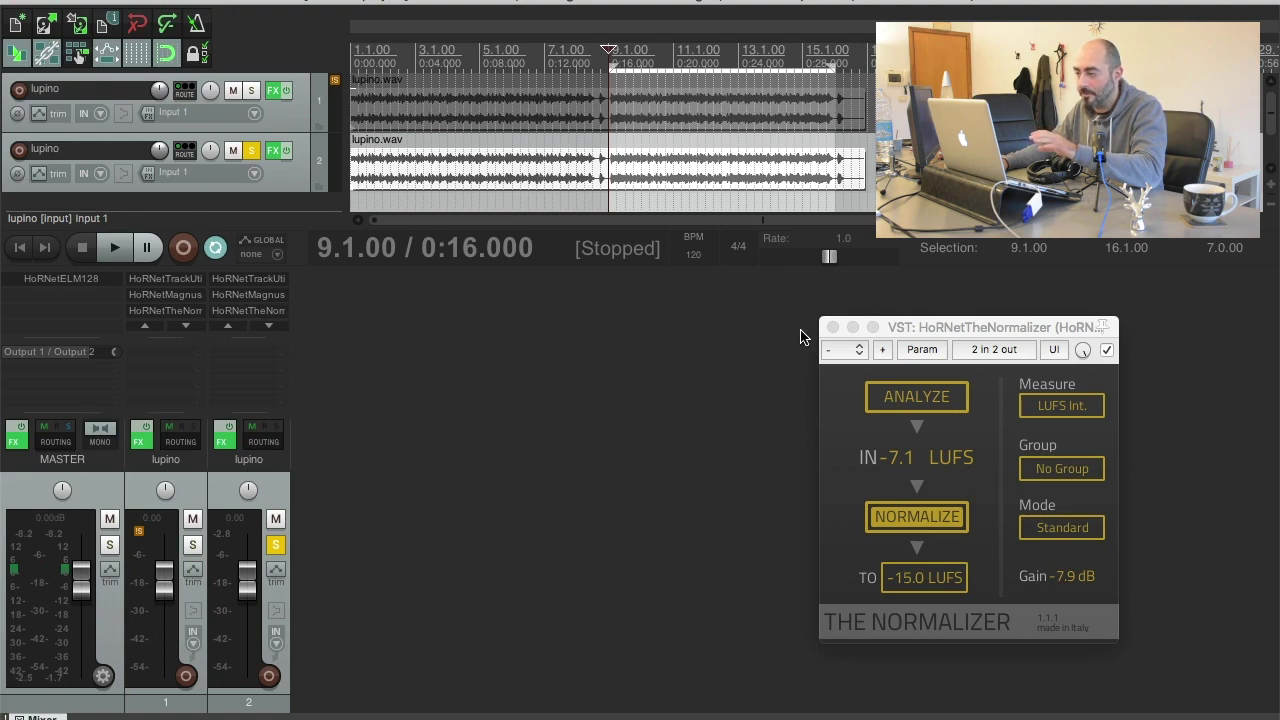
left_click(832, 327)
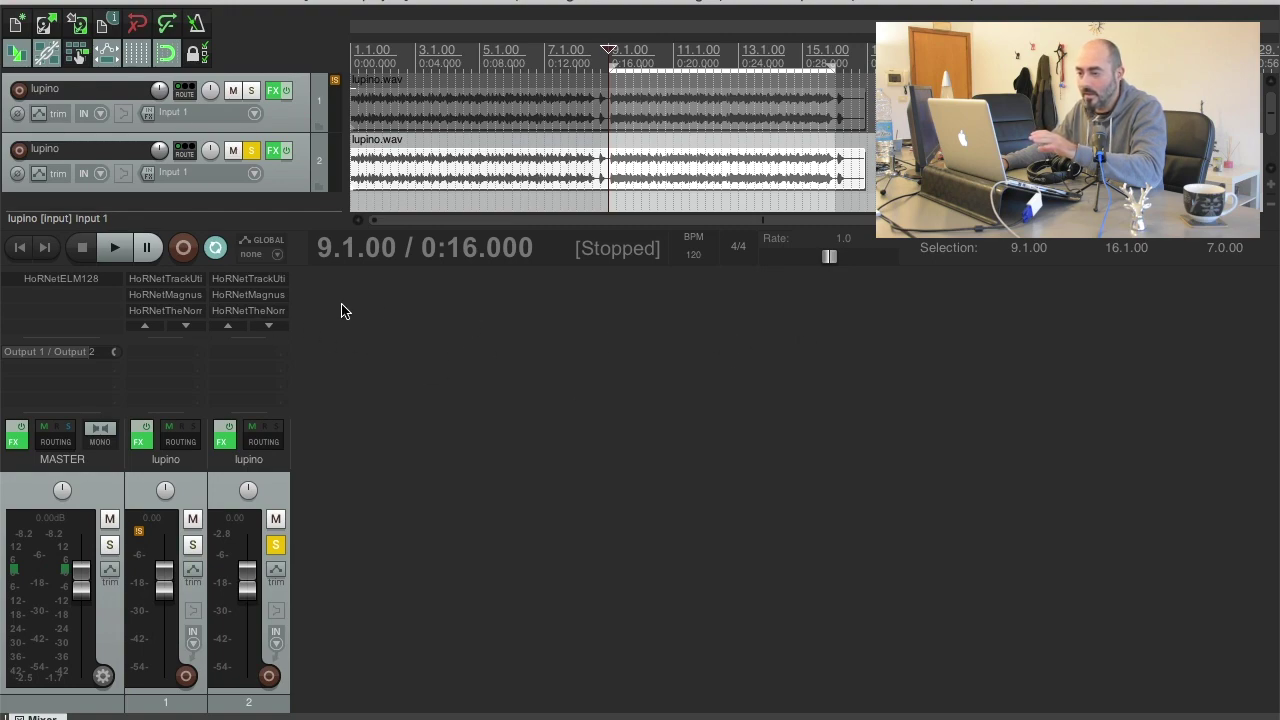
left_click(260, 313)
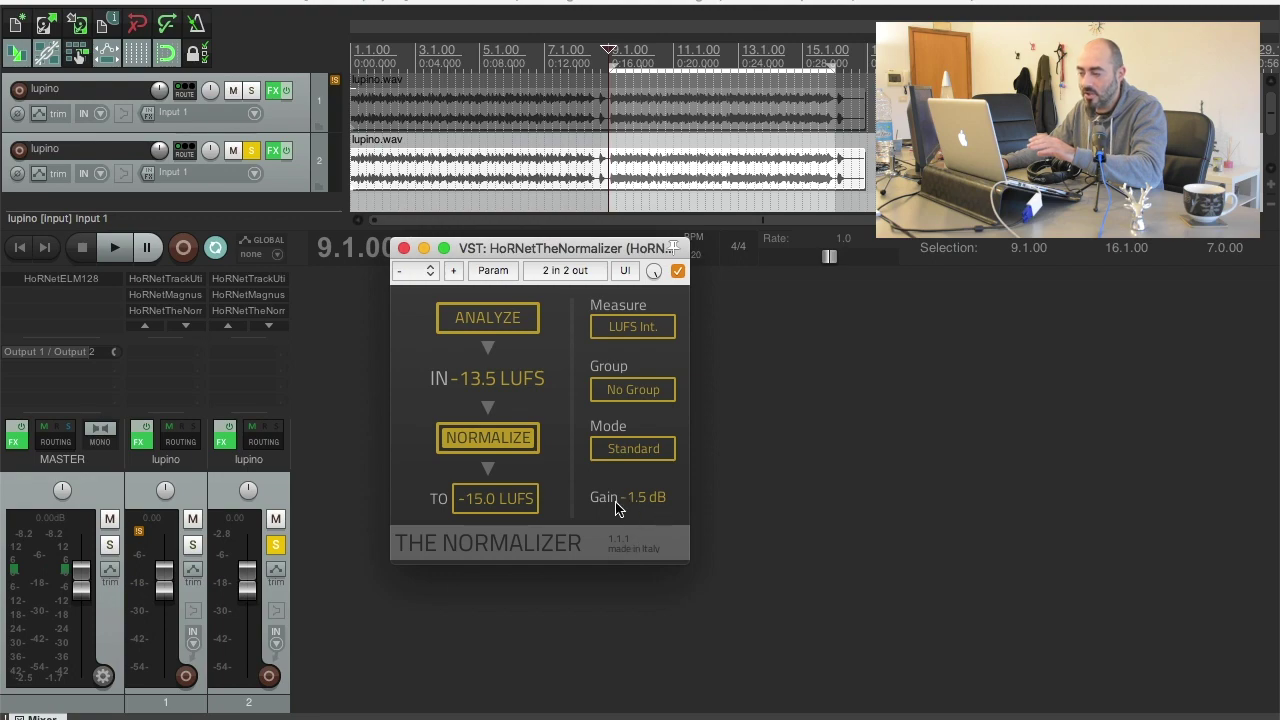
left_click(403, 248)
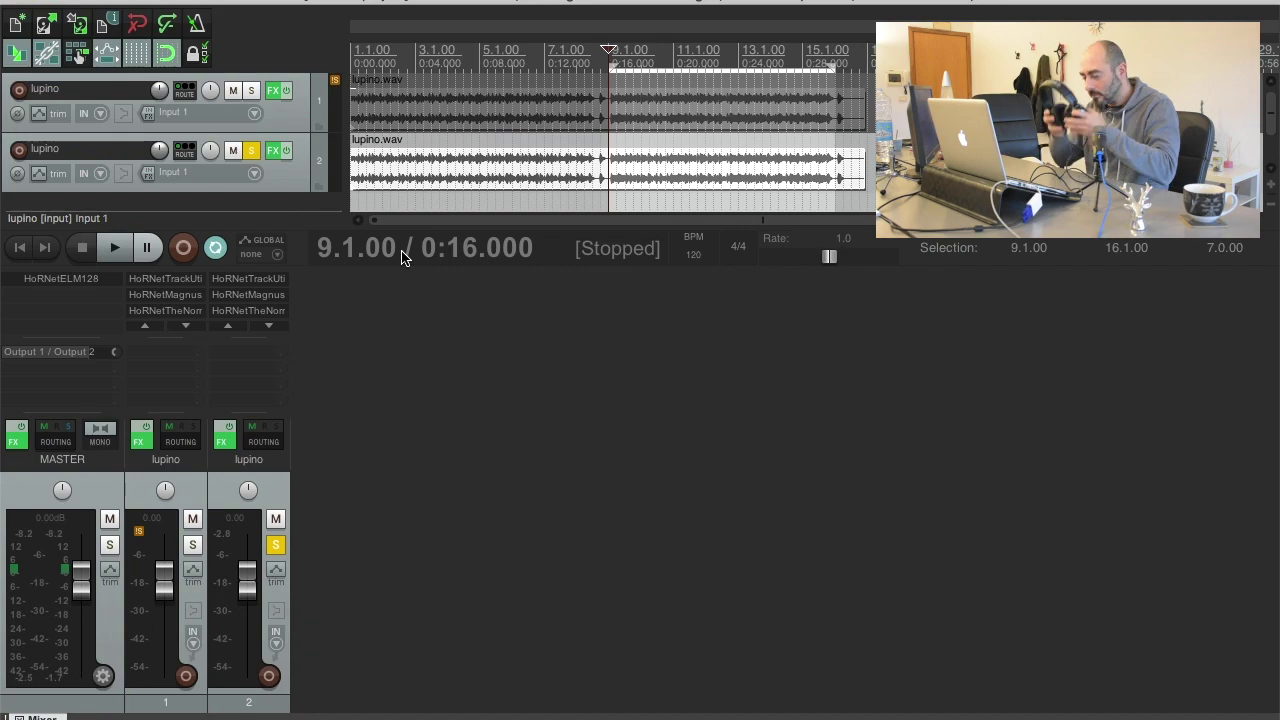
key("space")
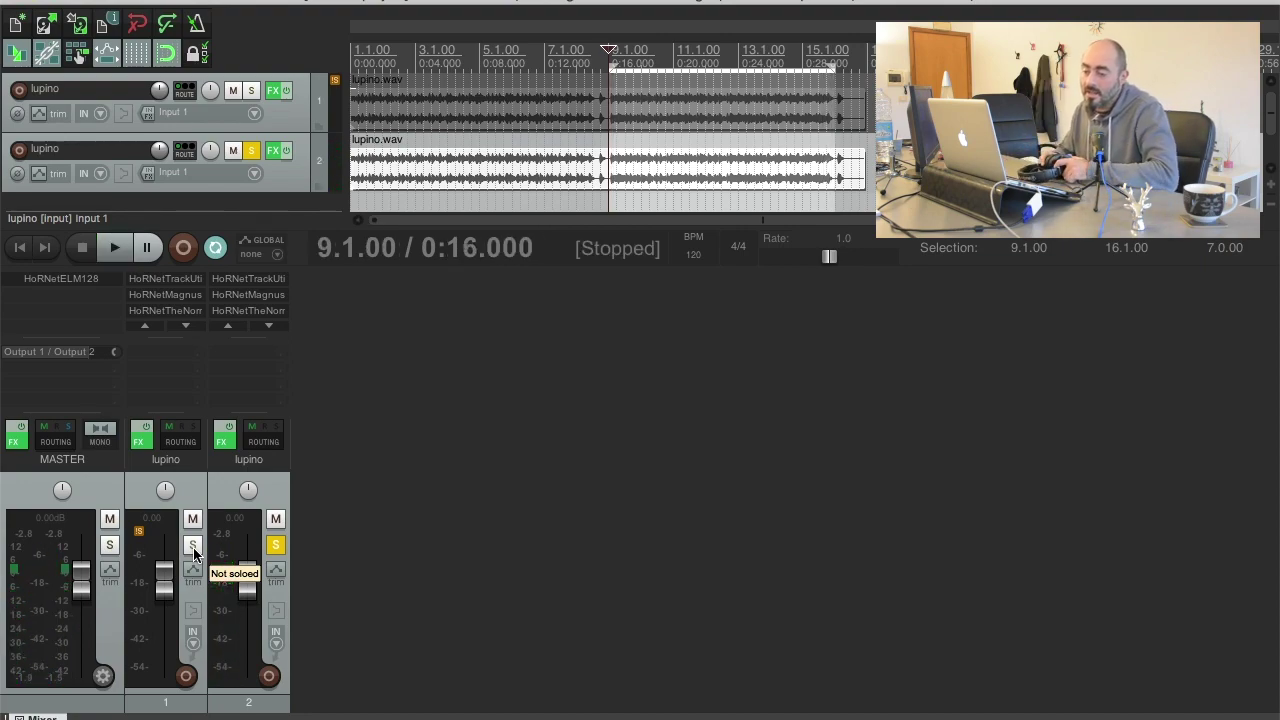
Open the master's ELM128 meter with reset readings, position its window, and start playback
left_click(85, 284)
left_click_drag(514, 246, 529, 223)
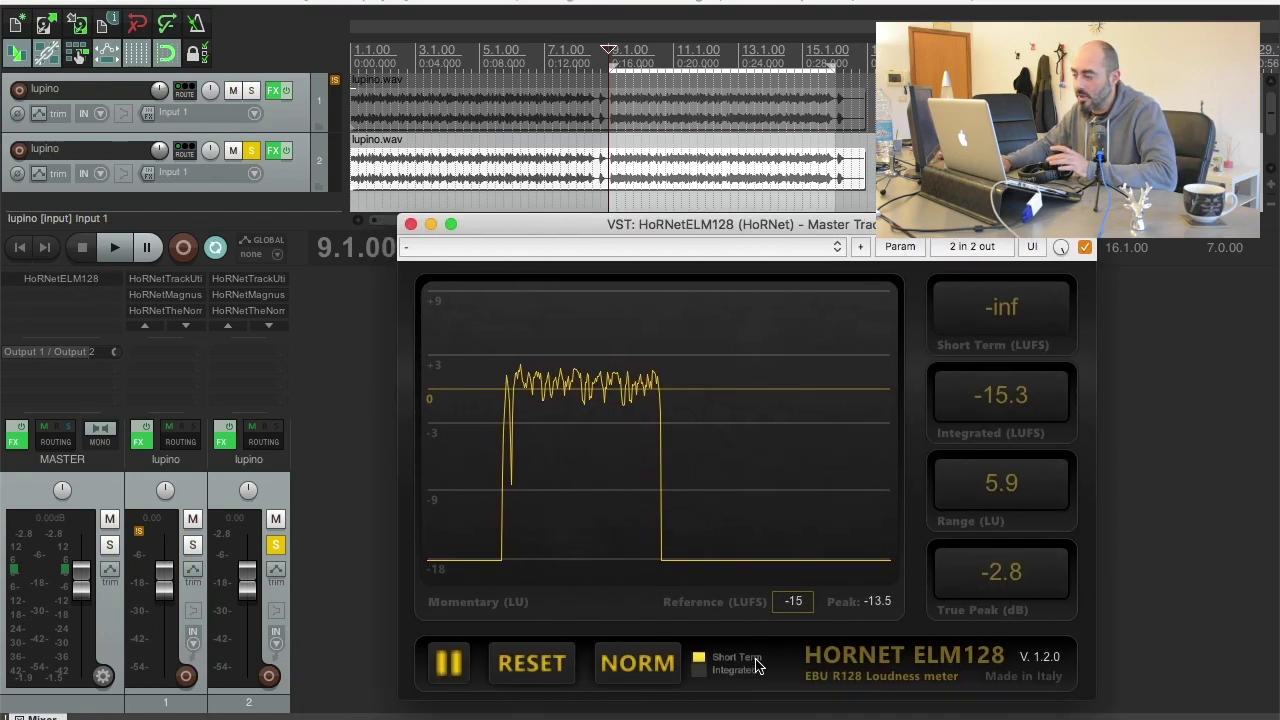
left_click(531, 663)
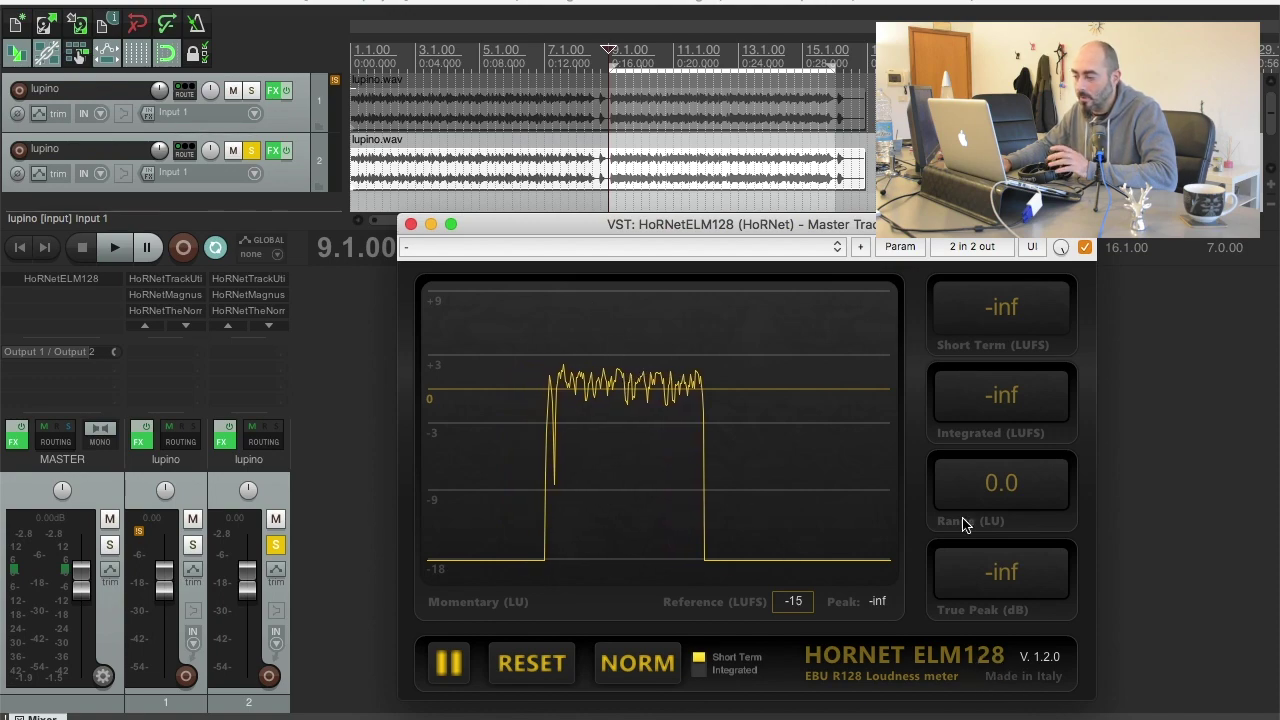
left_click_drag(724, 224, 784, 165)
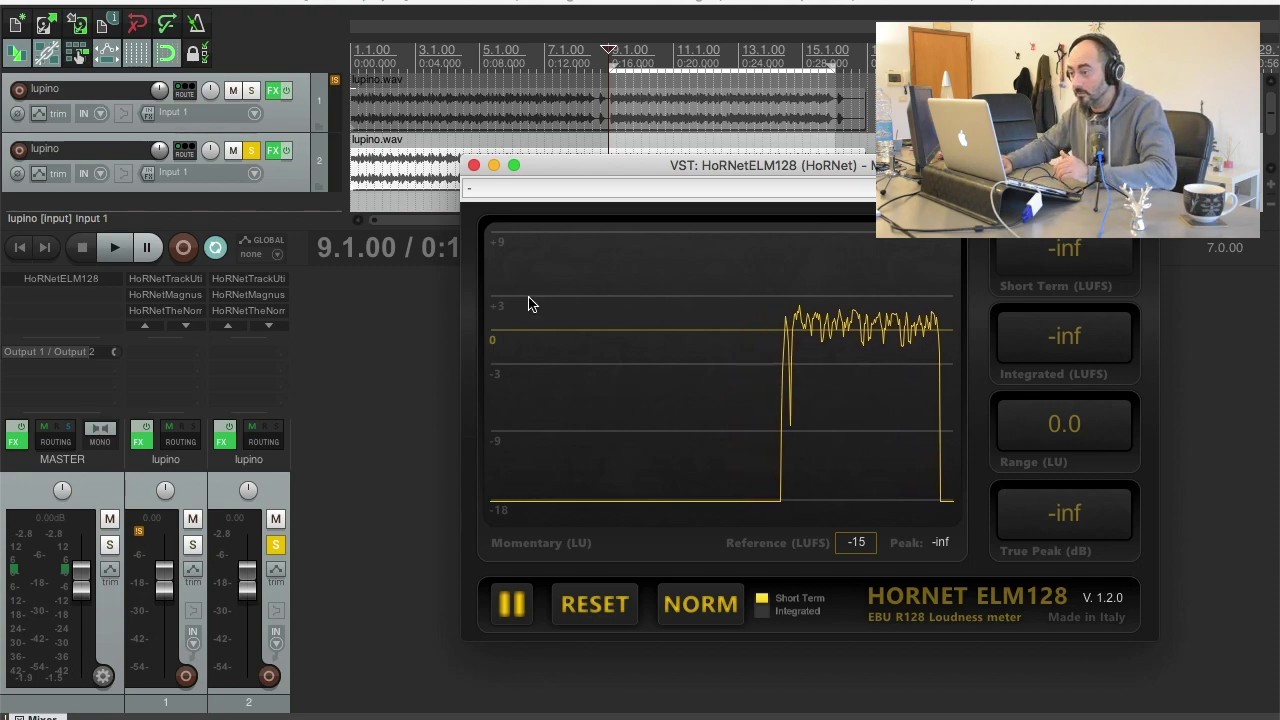
left_click_drag(691, 168, 528, 96)
key("space")
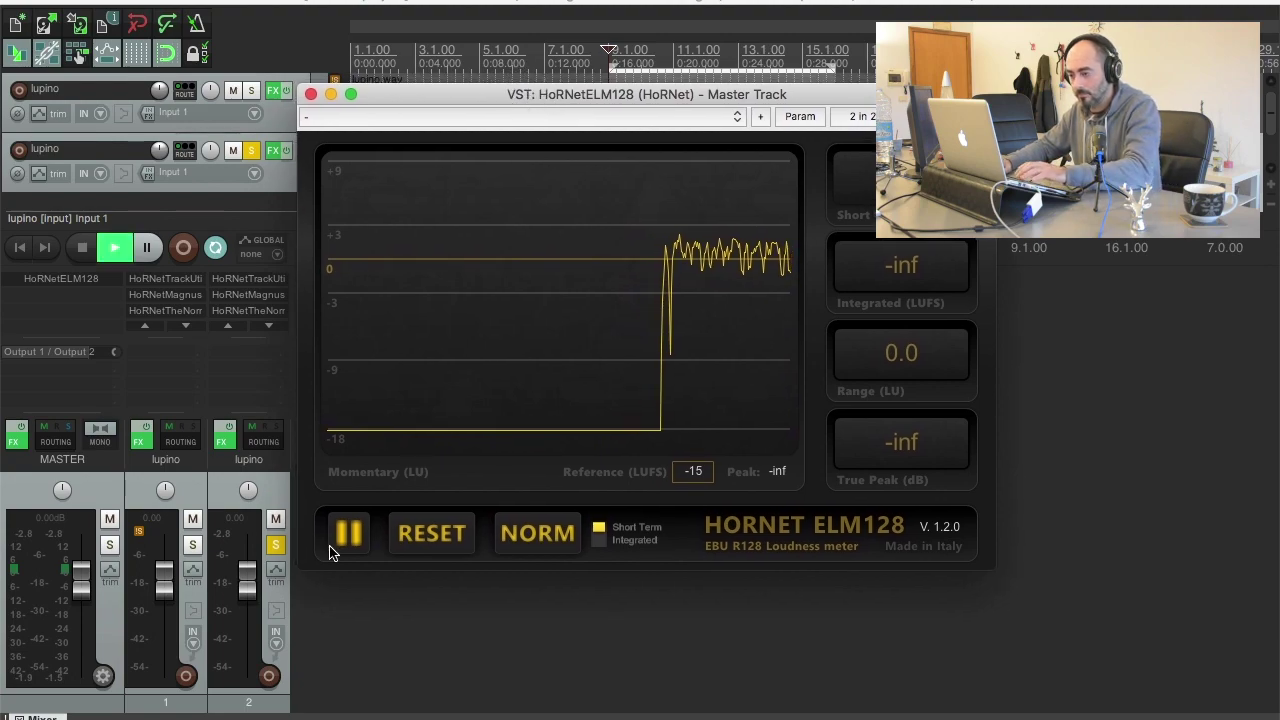
Switch solo between track 1 and track 2 twice during playback, ending on track 2
left_click(193, 545)
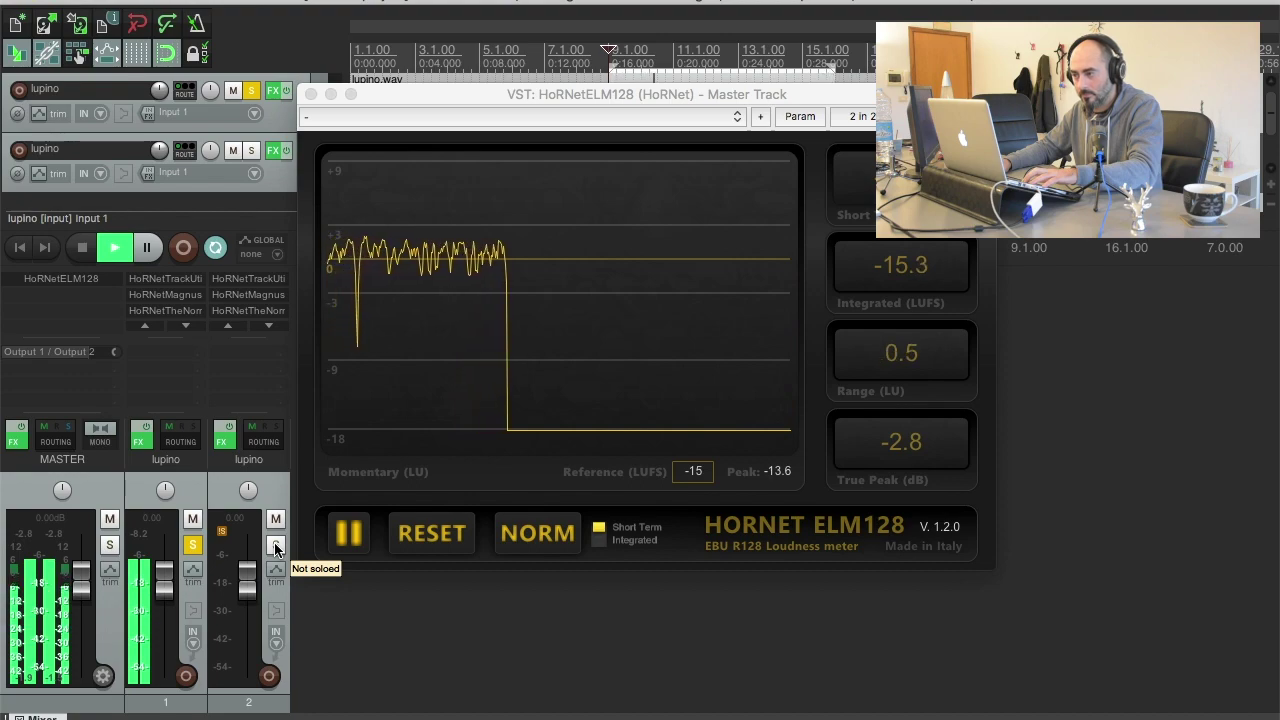
left_click(276, 545)
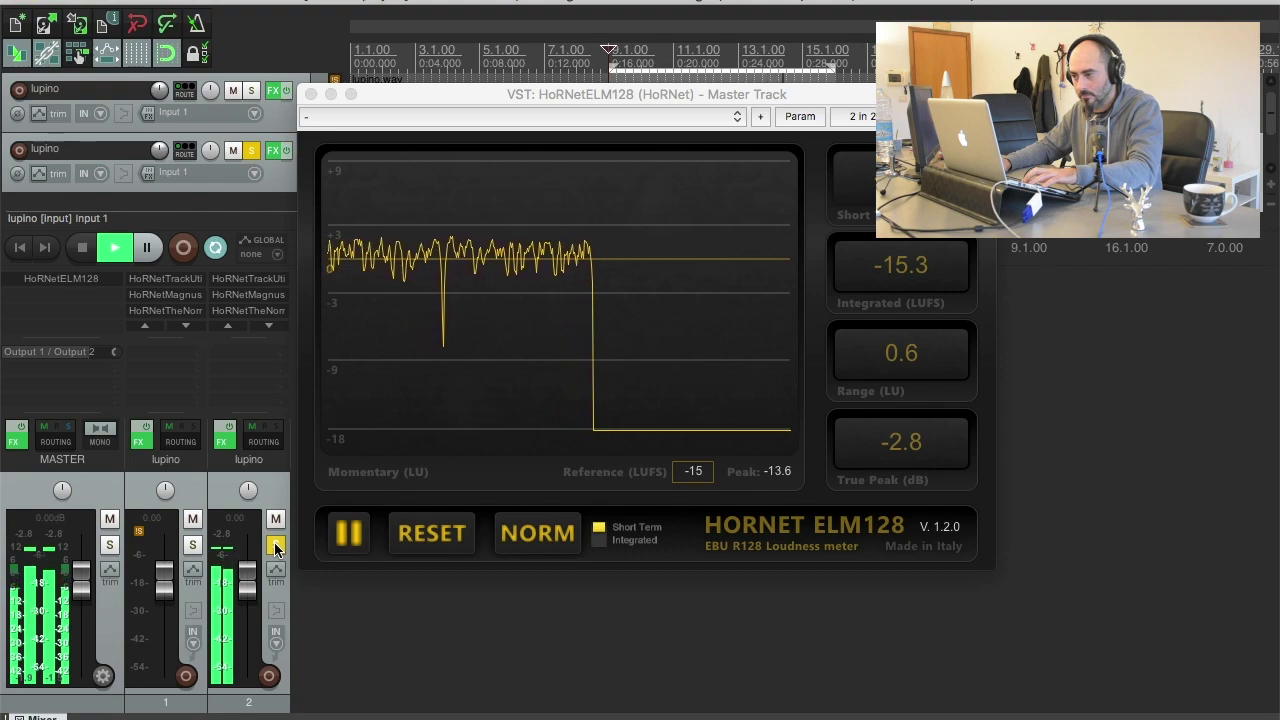
left_click(192, 544)
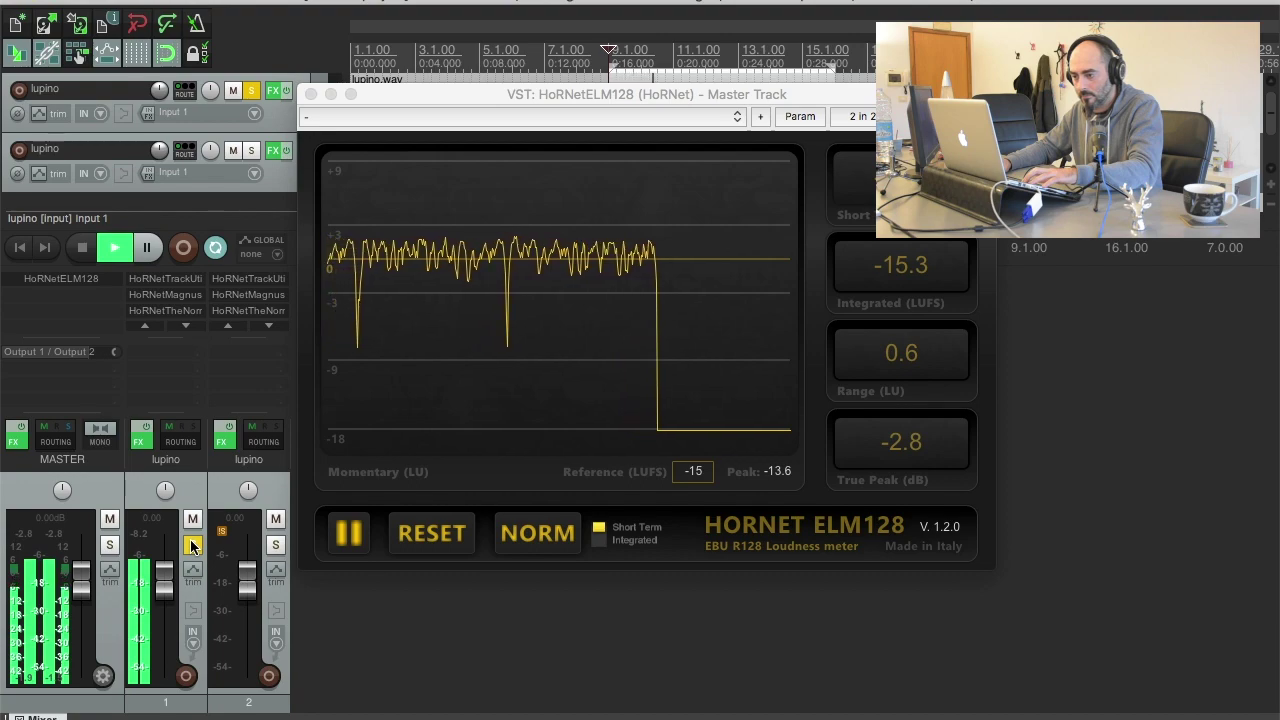
left_click(275, 545)
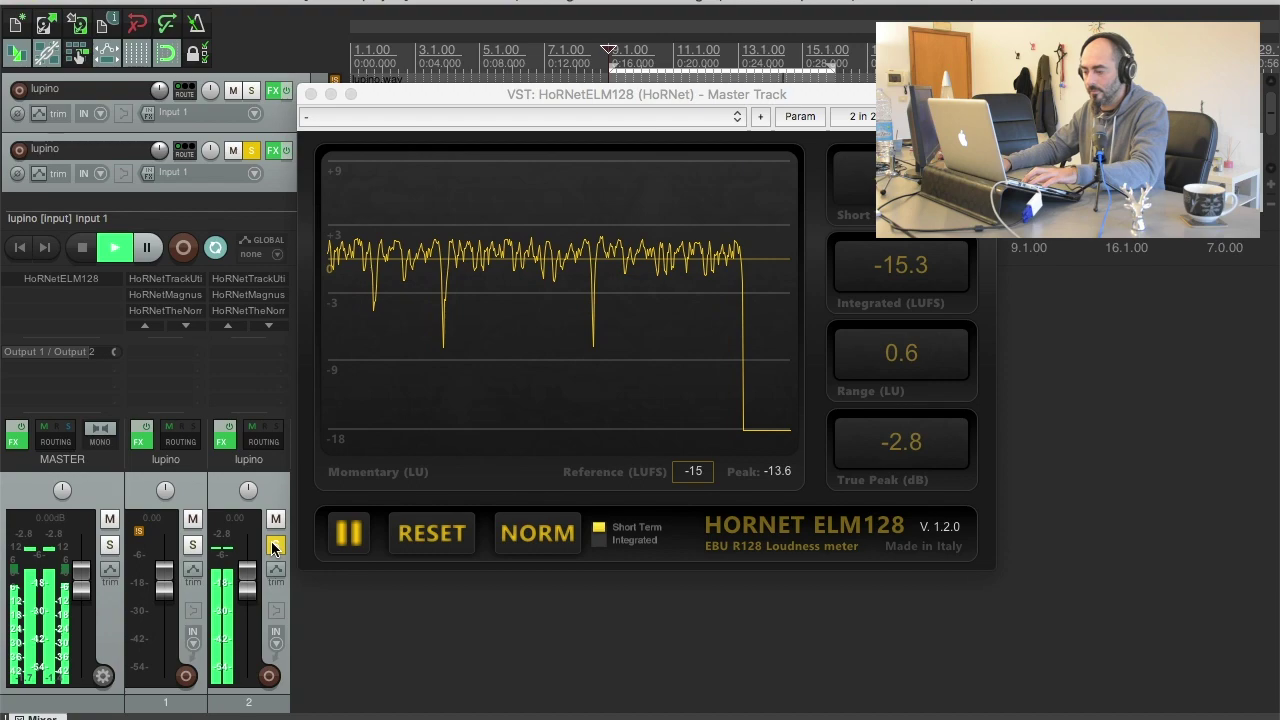
key("space")
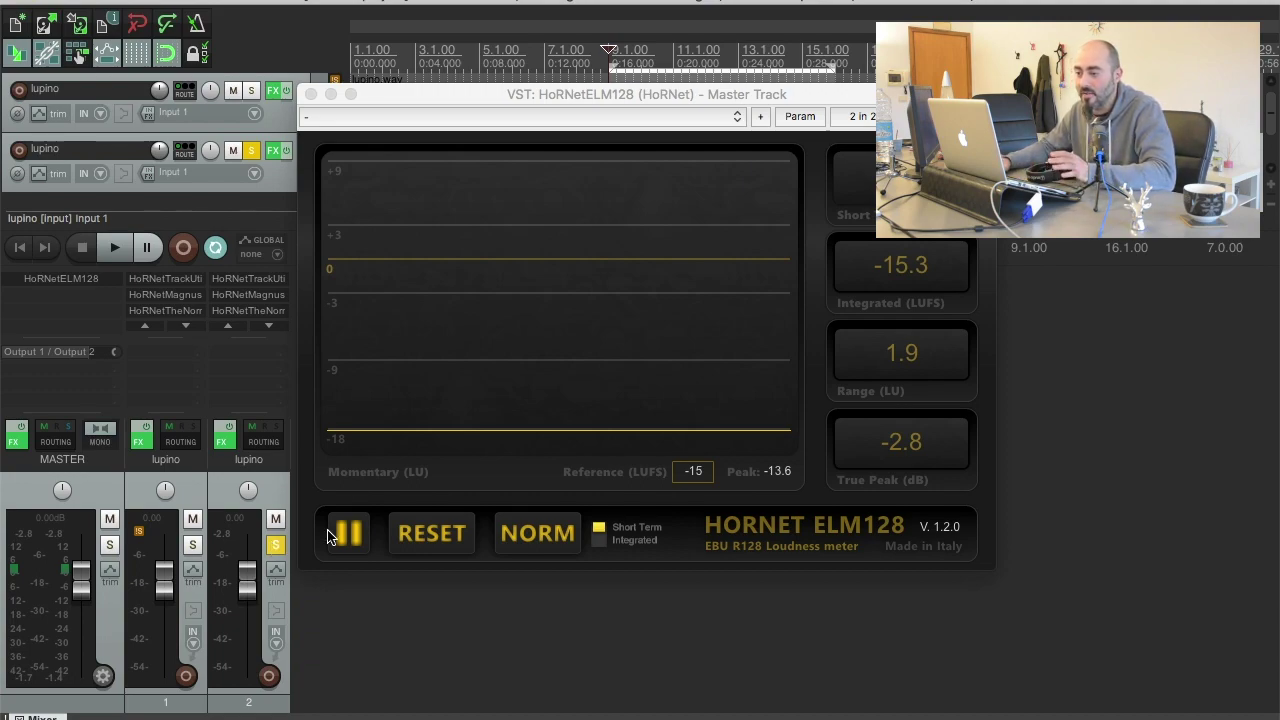
left_click_drag(387, 100, 442, 92)
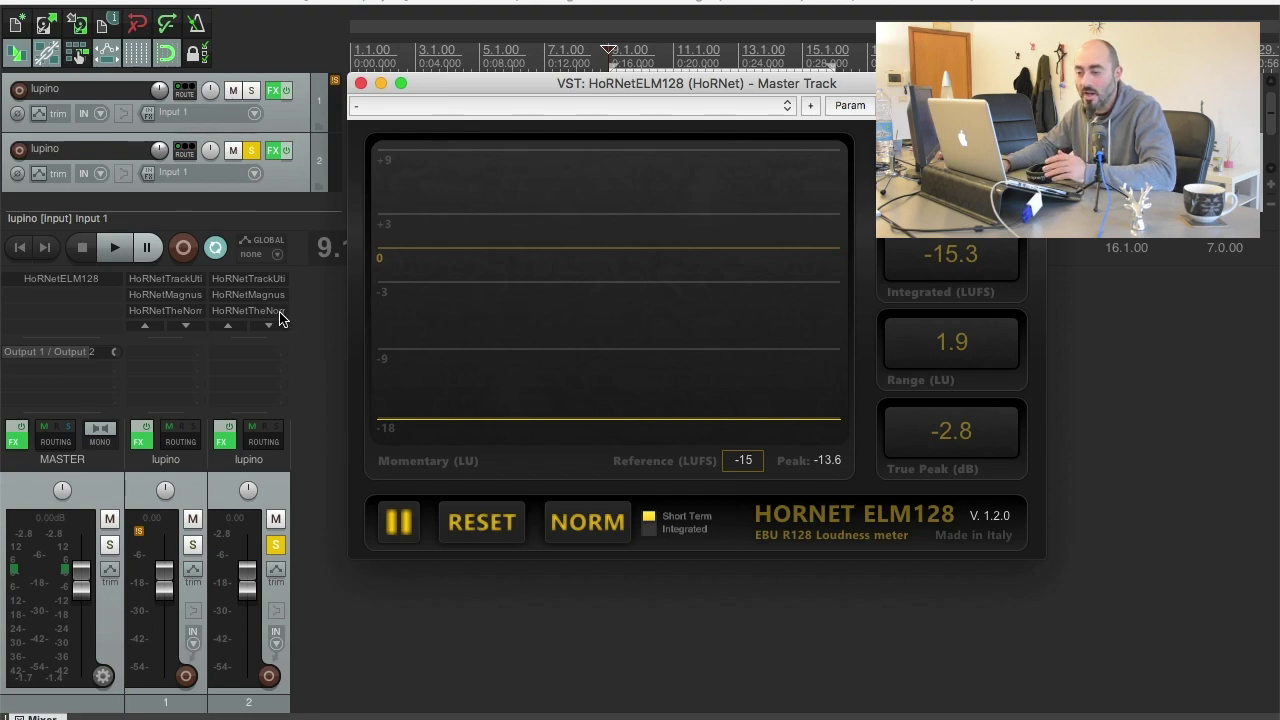
left_click(191, 299)
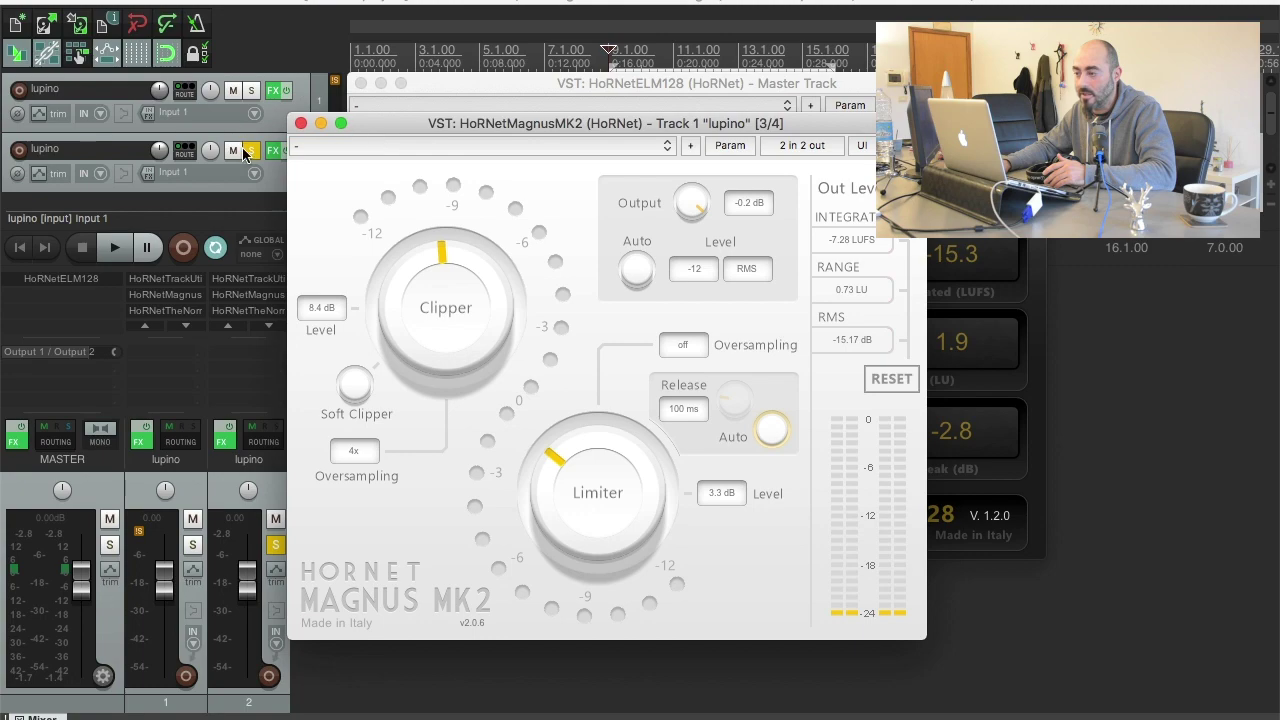
left_click(301, 123)
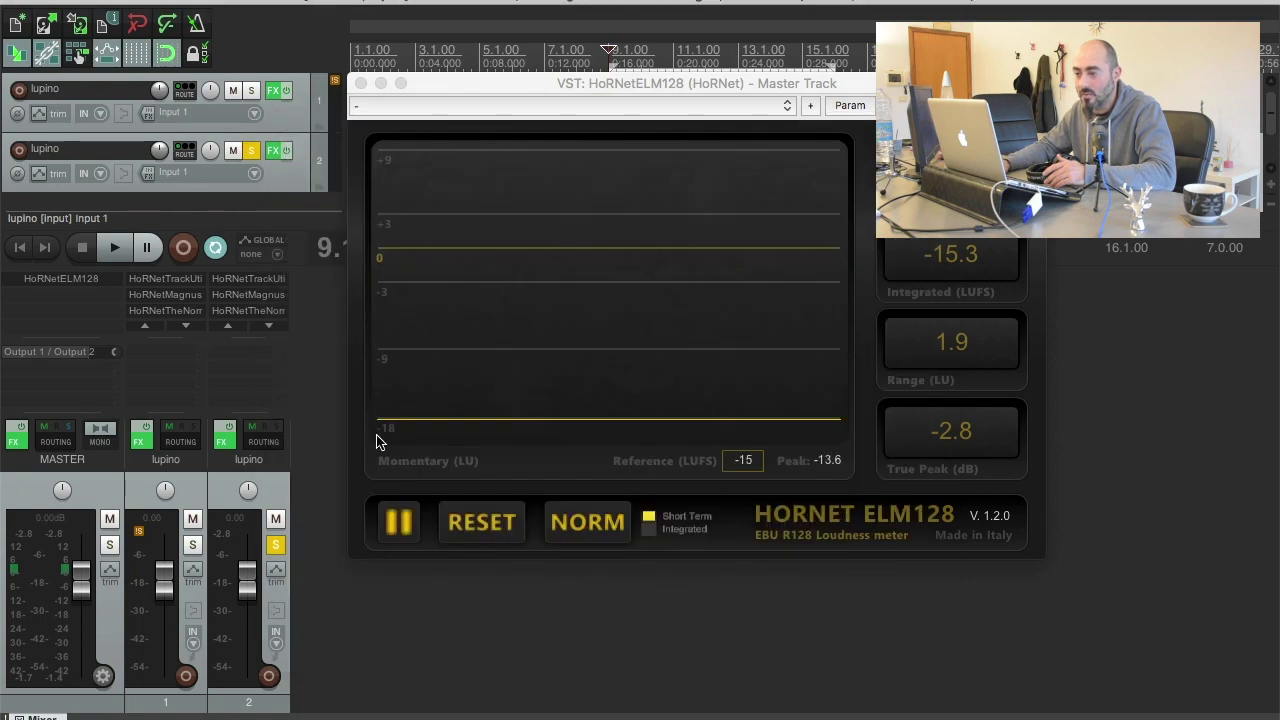
left_click_drag(459, 85, 531, 133)
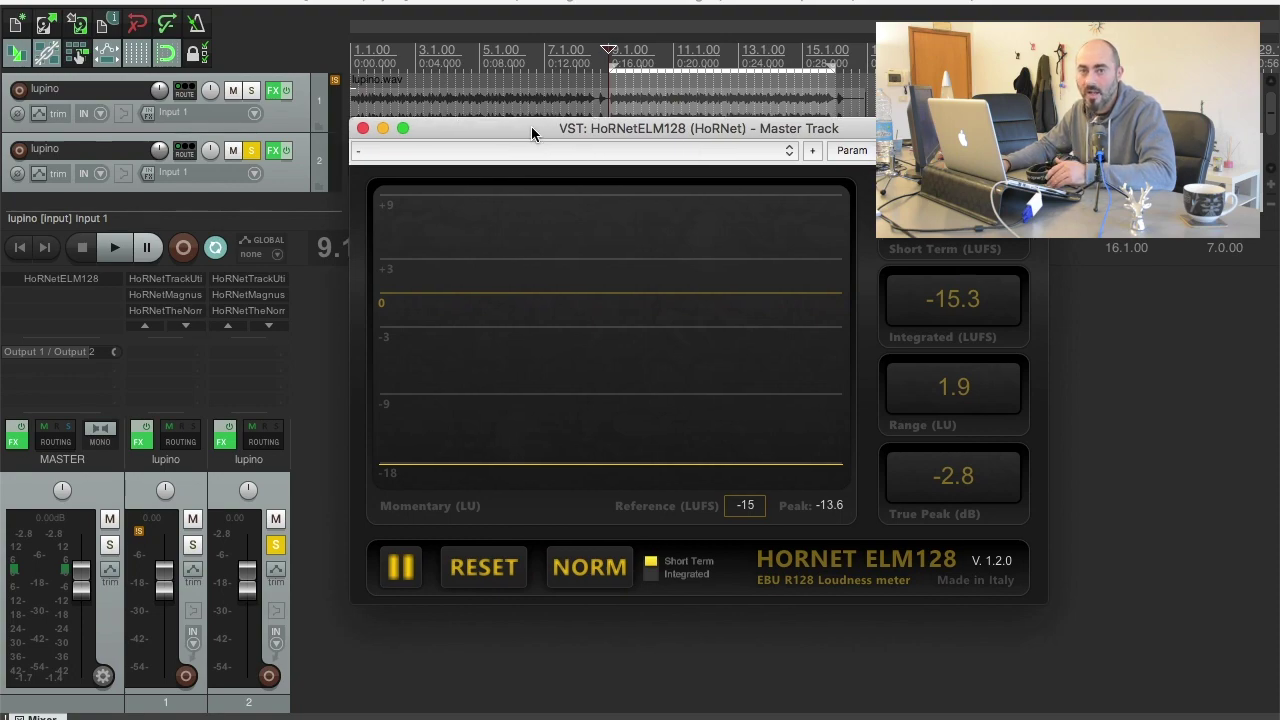